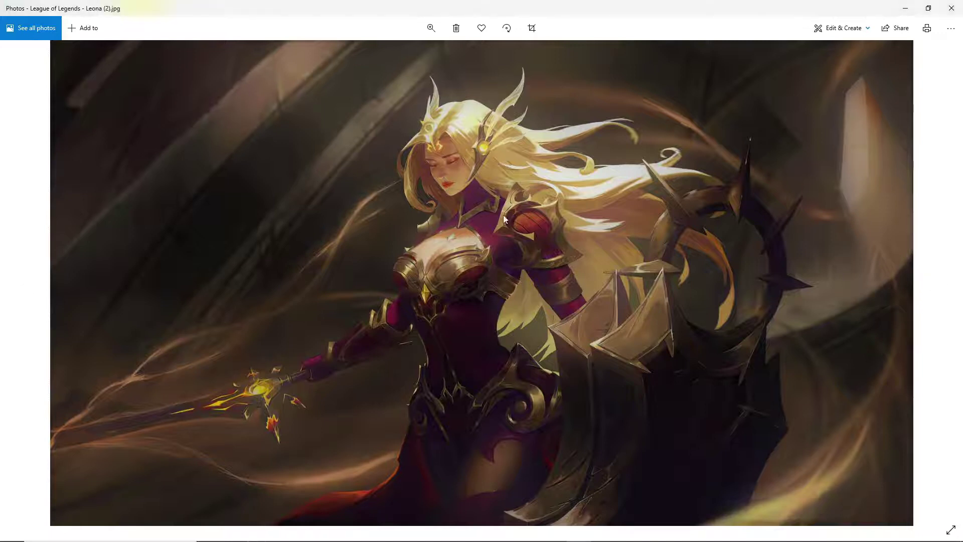
# Open the Leona wallpaper in the Photos editor from the Edit & Create menu.
pyautogui.click(850, 31)
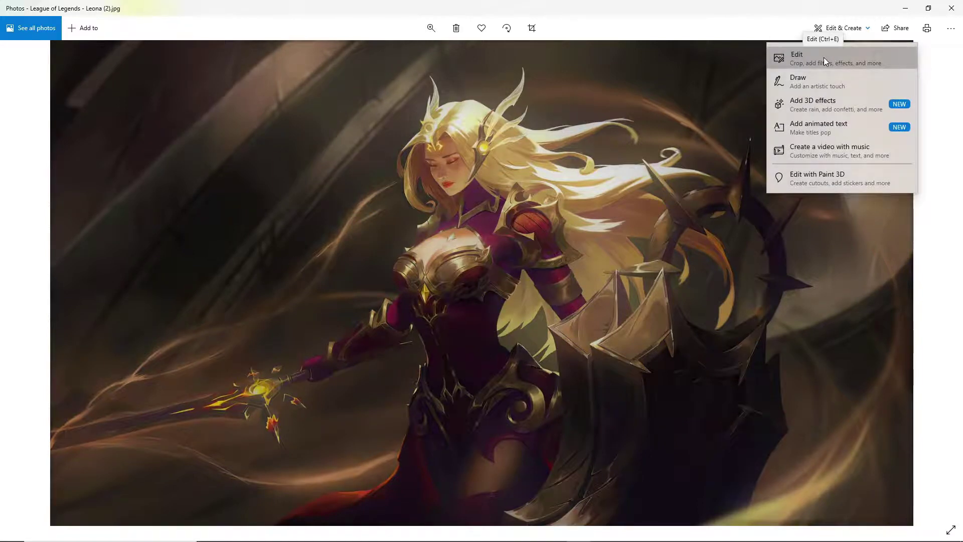
pyautogui.click(824, 57)
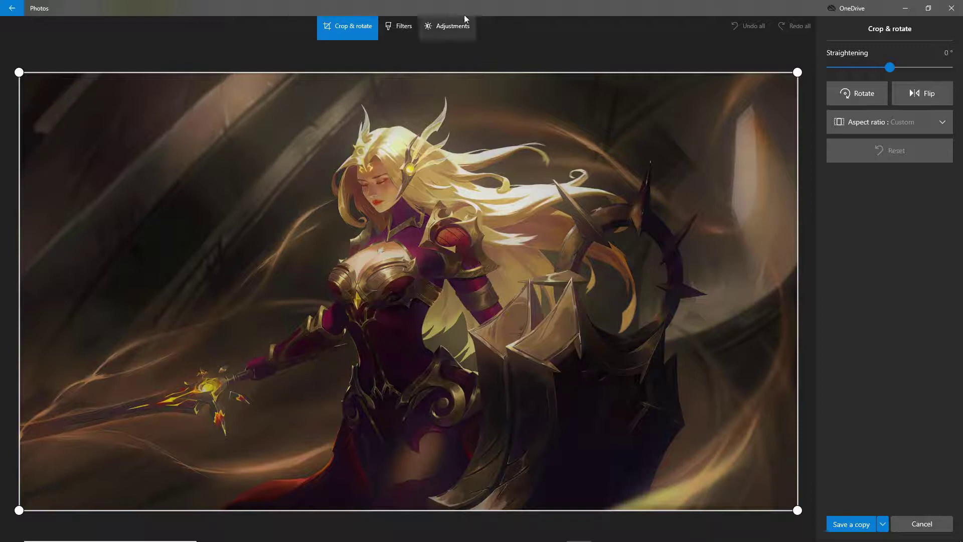
# In Adjustments, raise Color to about 75 and pull Clarity down to -55.
pyautogui.click(460, 28)
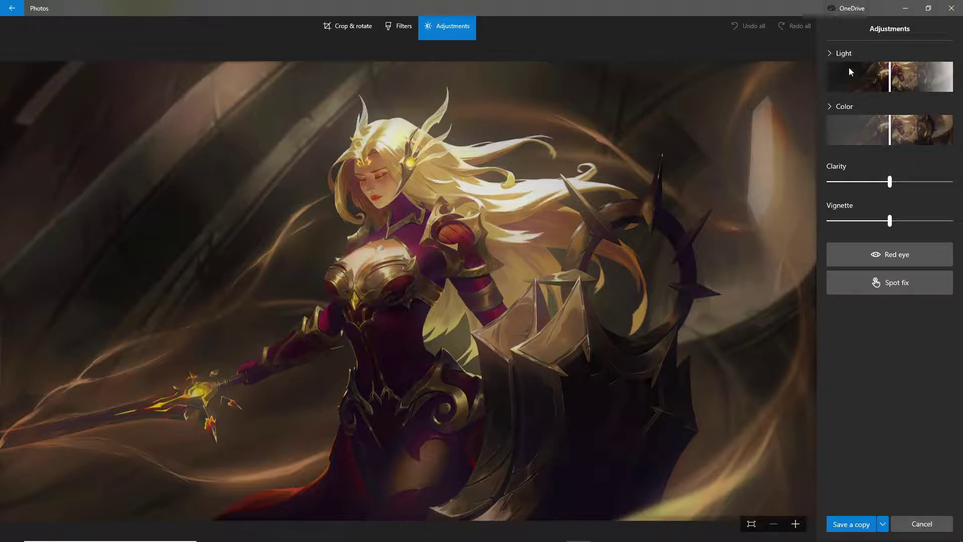
pyautogui.click(850, 54)
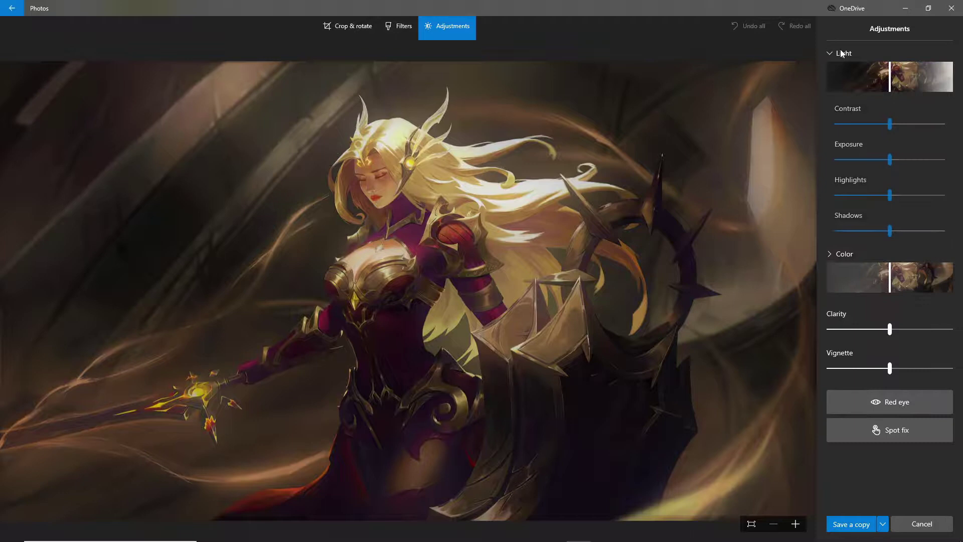
pyautogui.click(838, 254)
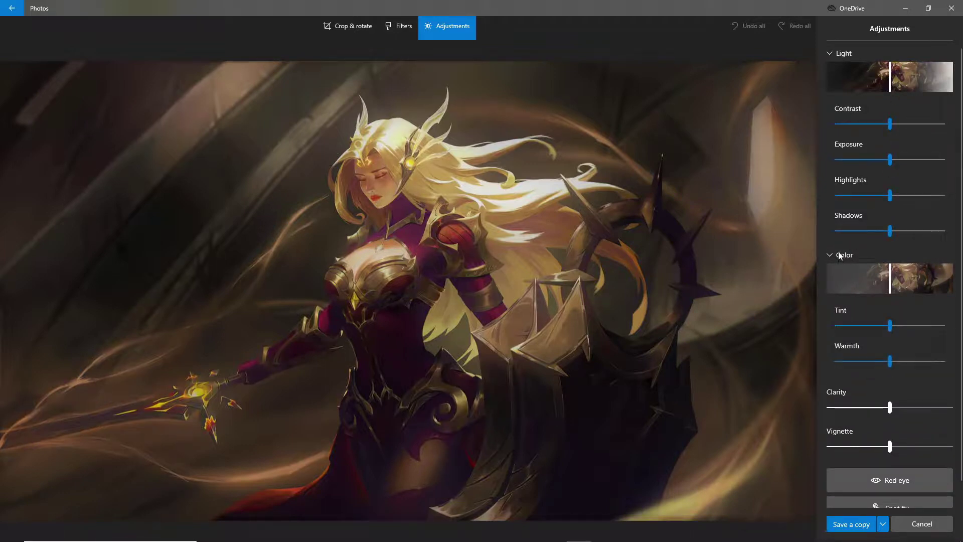
pyautogui.click(892, 286)
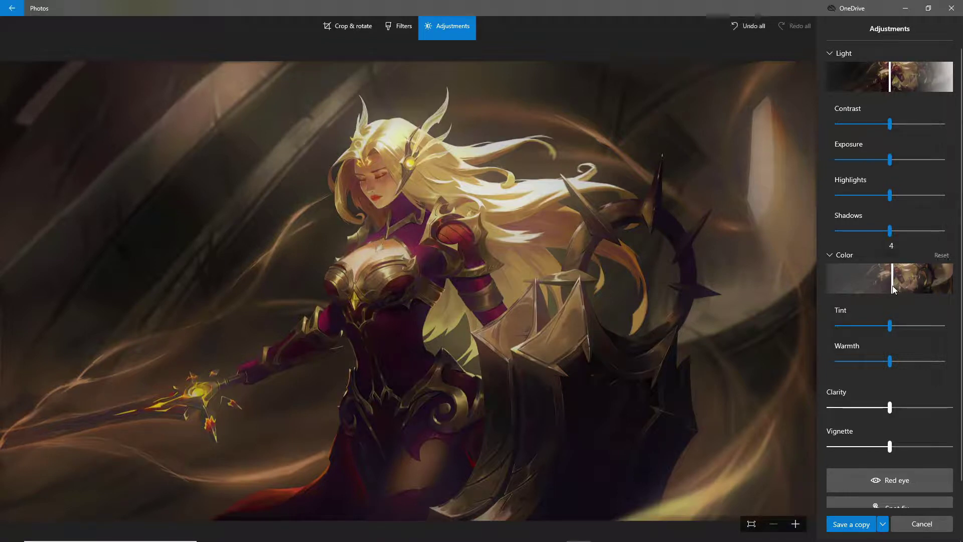
pyautogui.moveTo(893, 288); pyautogui.dragTo(939, 290)
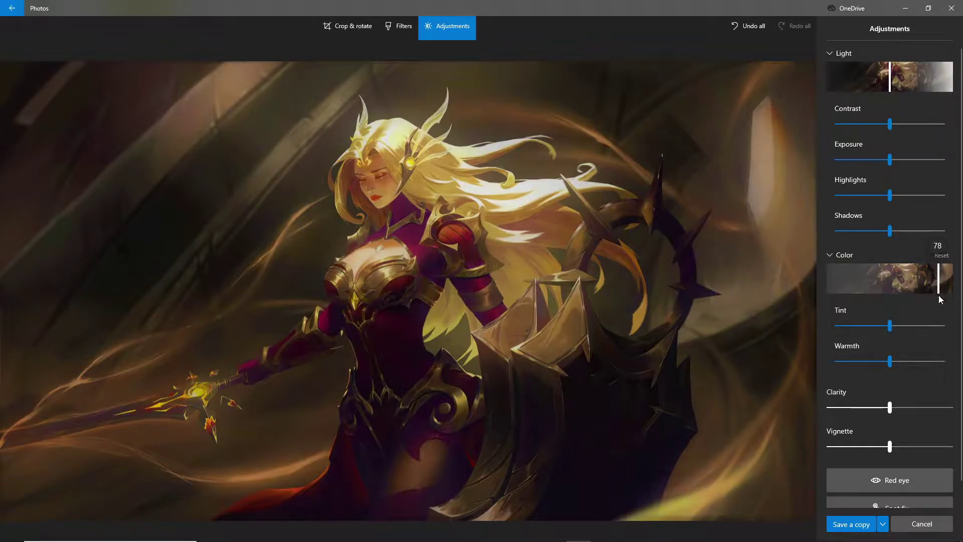
pyautogui.moveTo(938, 300); pyautogui.dragTo(937, 309)
pyautogui.moveTo(888, 409); pyautogui.dragTo(866, 412)
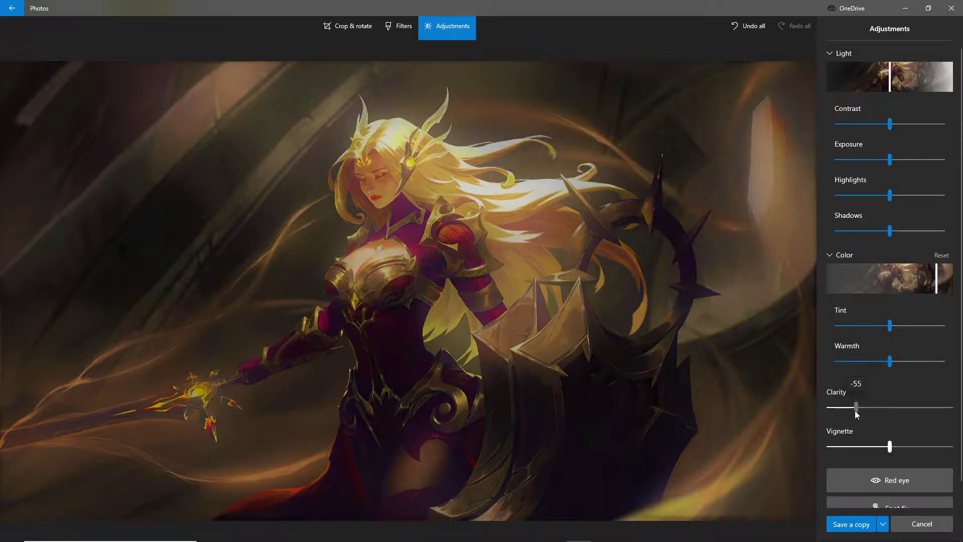
# Set Warmth to 8 and Tint to 3, raise Highlights to 53, and try the Shadows slider.
pyautogui.moveTo(887, 365); pyautogui.dragTo(892, 368)
pyautogui.moveTo(889, 333); pyautogui.dragTo(895, 361)
pyautogui.moveTo(890, 195); pyautogui.dragTo(923, 200)
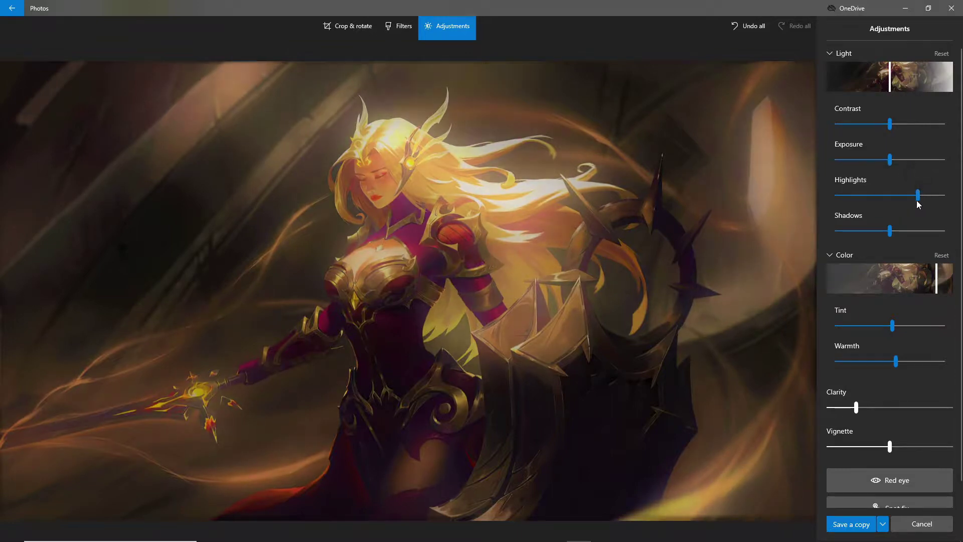
pyautogui.moveTo(892, 233)
pyautogui.mouseDown()
pyautogui.moveTo(871, 235)
pyautogui.moveTo(902, 237)
pyautogui.moveTo(892, 239)
pyautogui.mouseUp()
# Reset Shadows to 0, nudge Exposure brighter, settle Contrast at -8, and tweak Light strength.
pyautogui.press('Left')
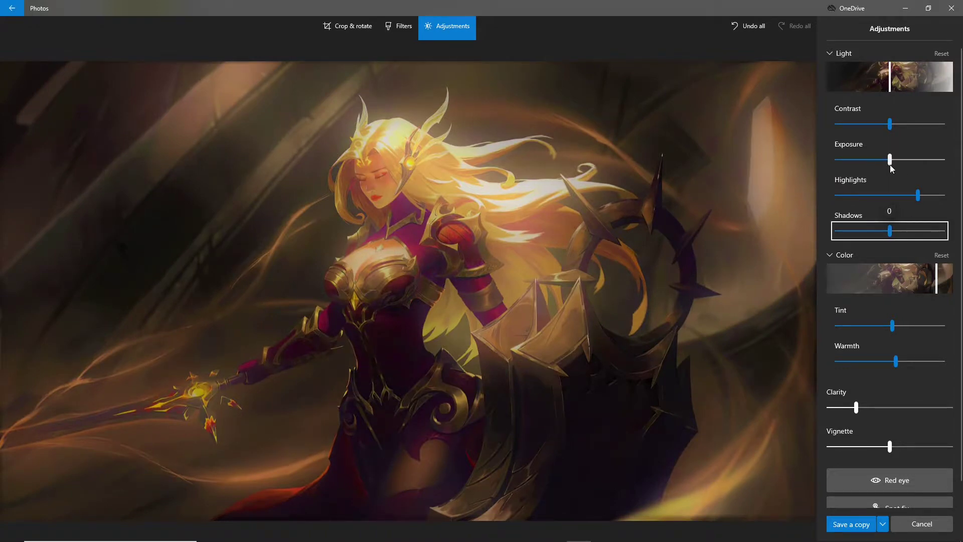
pyautogui.moveTo(891, 166)
pyautogui.mouseDown()
pyautogui.moveTo(877, 170)
pyautogui.moveTo(890, 167)
pyautogui.mouseUp()
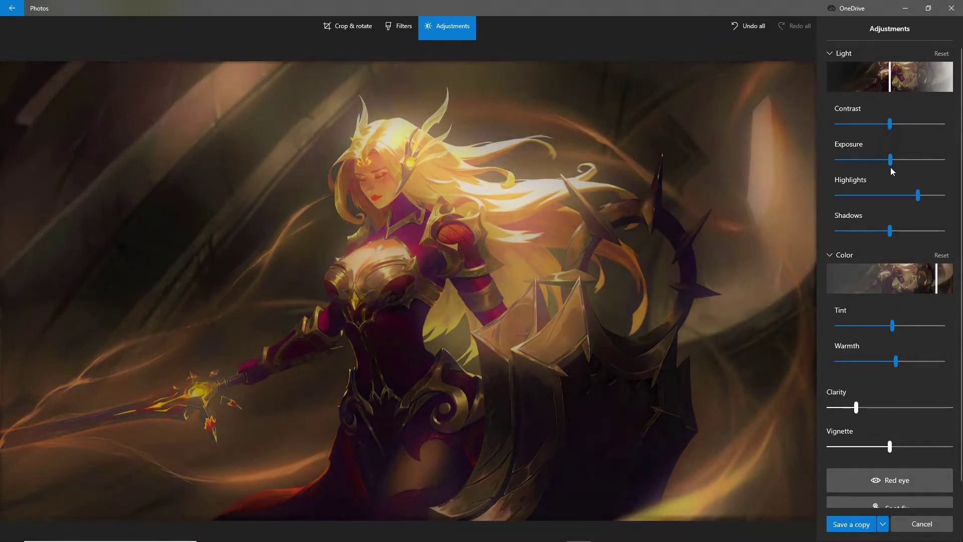
pyautogui.moveTo(890, 126)
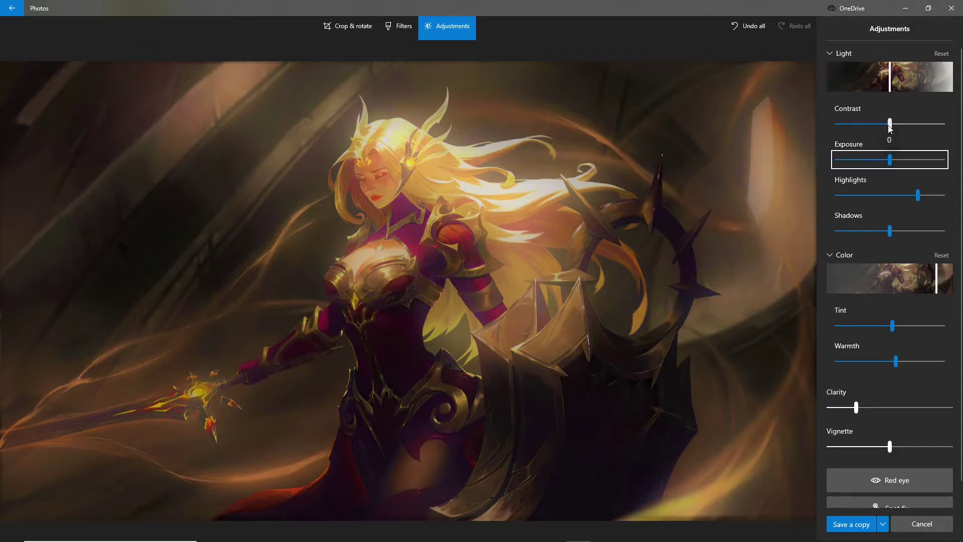
pyautogui.moveTo(889, 124); pyautogui.dragTo(888, 118)
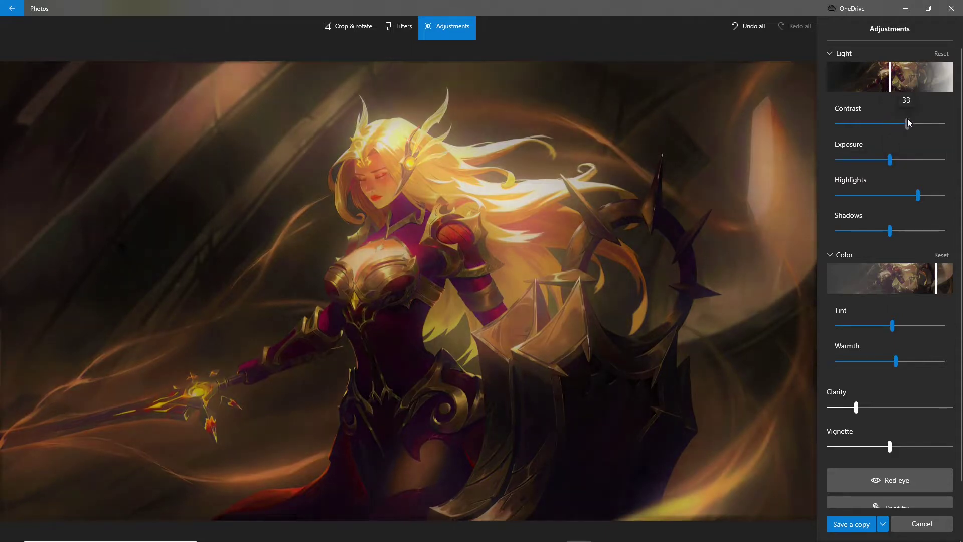
pyautogui.moveTo(881, 128)
pyautogui.mouseDown()
pyautogui.moveTo(902, 127)
pyautogui.moveTo(881, 138)
pyautogui.moveTo(887, 143)
pyautogui.mouseUp()
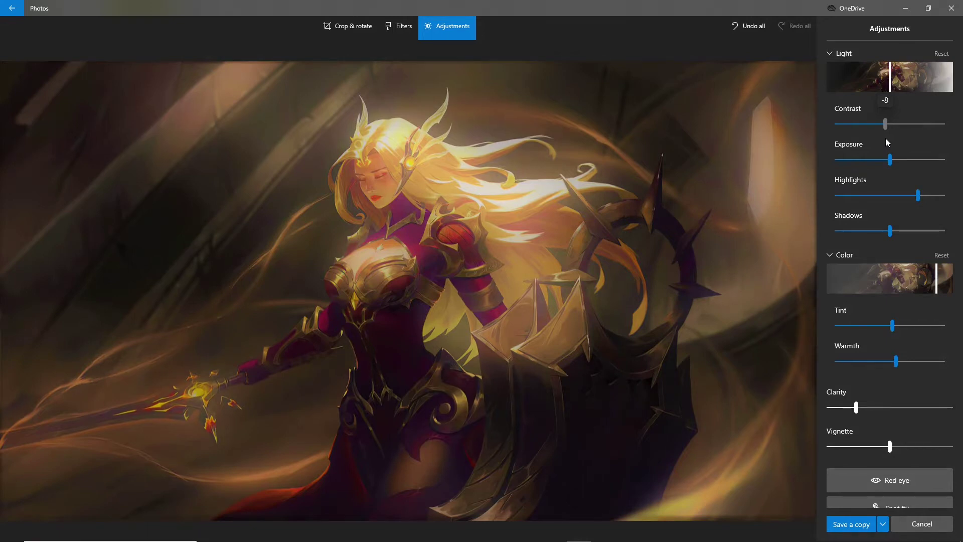
pyautogui.moveTo(886, 137); pyautogui.dragTo(886, 137)
pyautogui.moveTo(892, 88)
pyautogui.mouseDown()
pyautogui.moveTo(903, 87)
pyautogui.moveTo(889, 88)
pyautogui.mouseUp()
# Set Light strength to 0 and save a copy as 'League of Legends - Leona (3).jpg'.
pyautogui.click(888, 88)
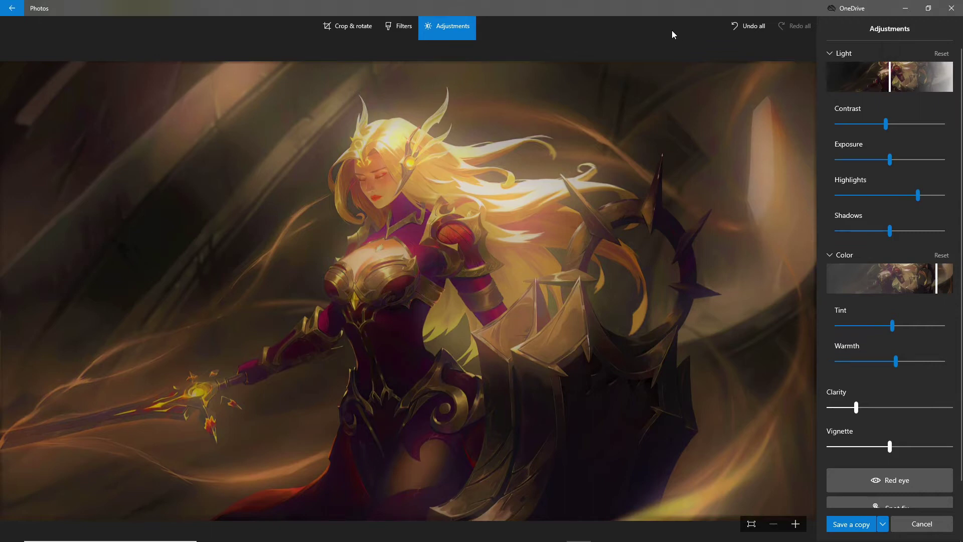
pyautogui.click(848, 529)
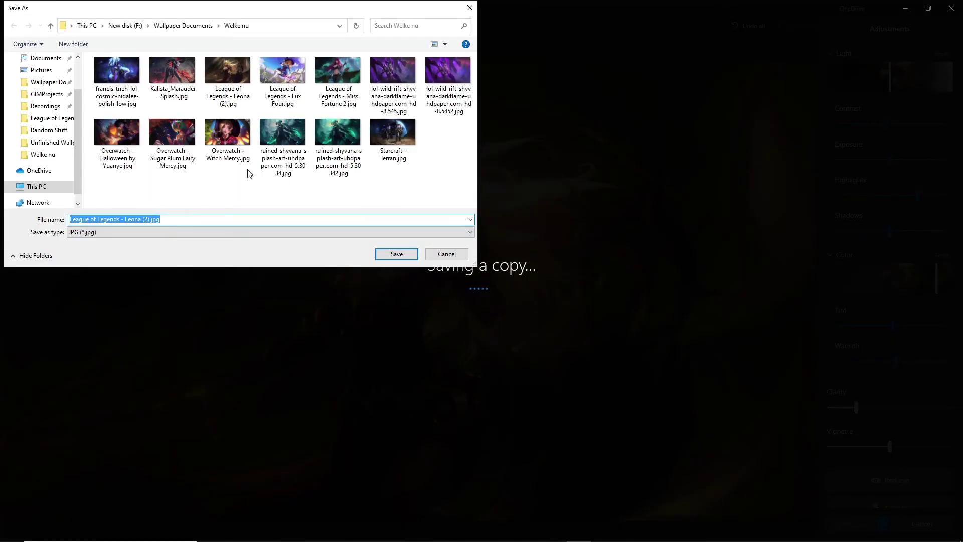
pyautogui.press('End')
pyautogui.press('Left')
pyautogui.press('Left')
pyautogui.press('Left')
pyautogui.press('Left')
pyautogui.press('Left')
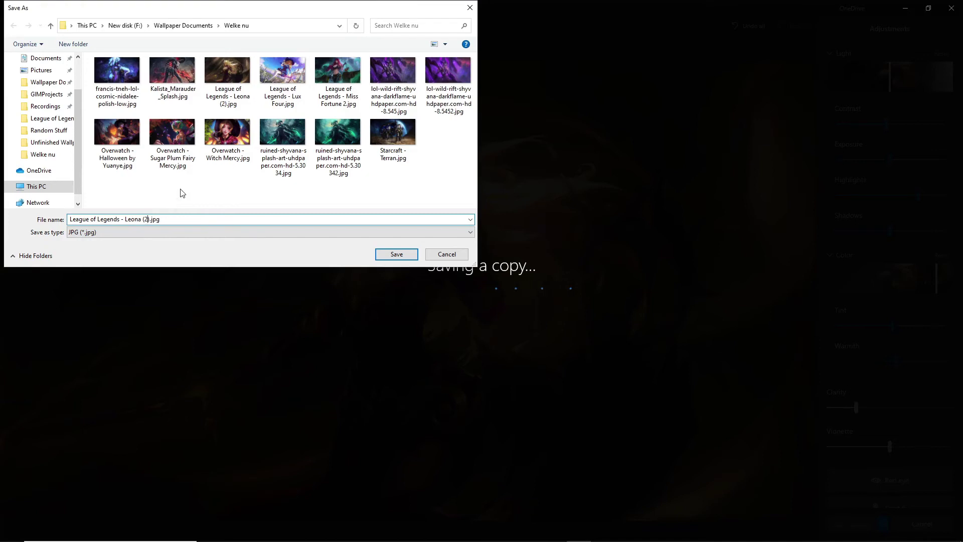
pyautogui.press('BackSpace')
pyautogui.write('3')
pyautogui.press('Return')
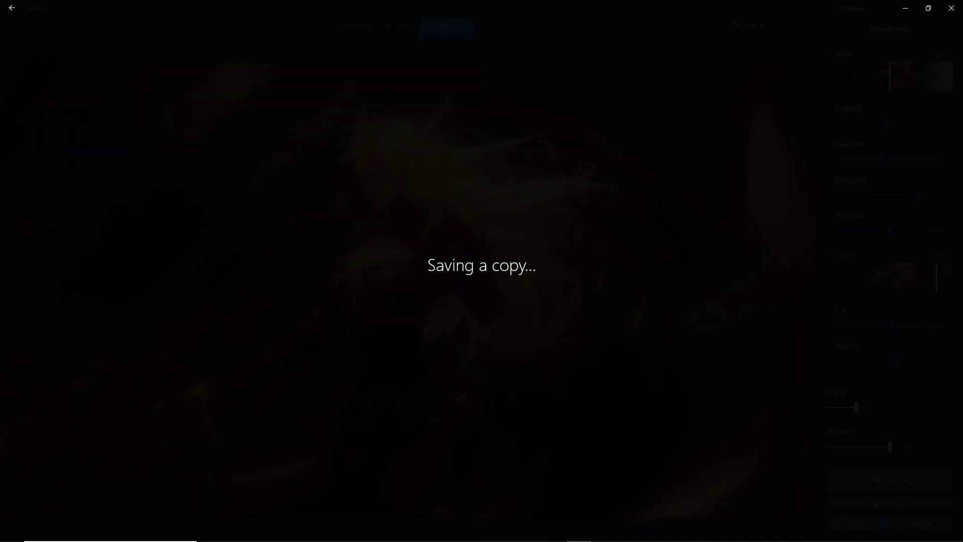